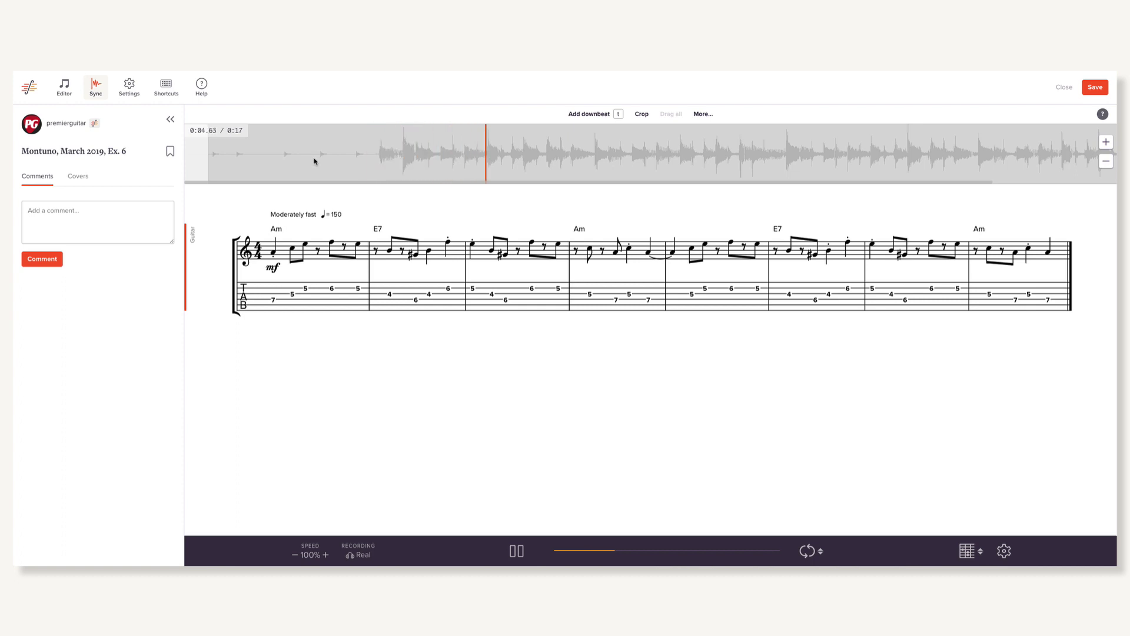
Step: Mark downbeats at bar 1 and the final bar, number the last one 9, then play Montuno Ex. 6
key("space")
left_click(384, 162)
key("t")
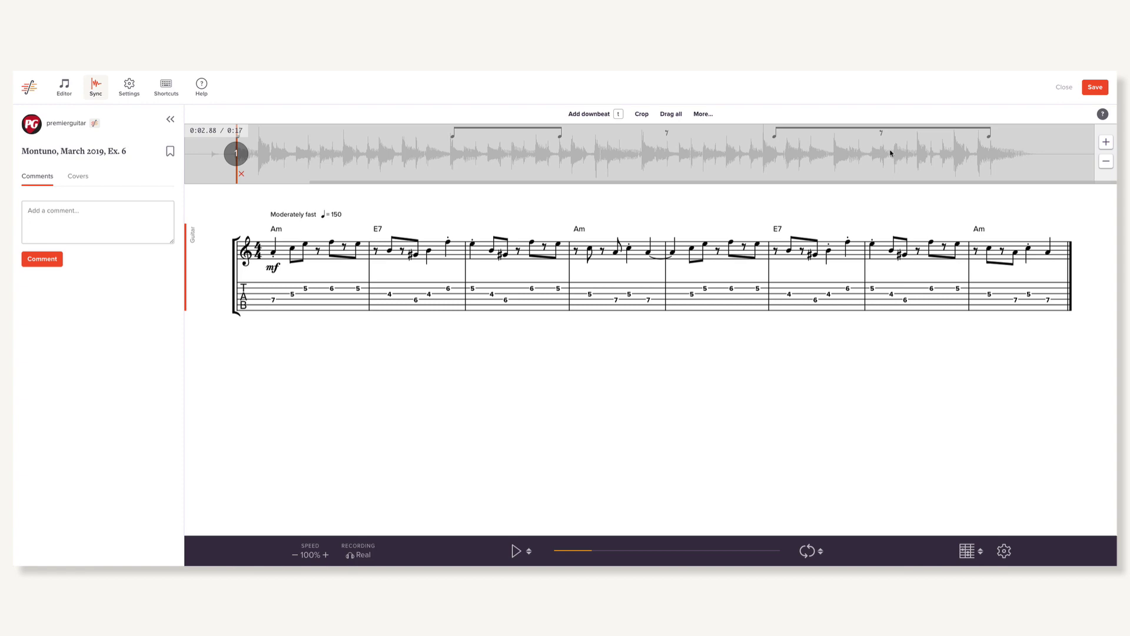
left_click(999, 155)
key("t")
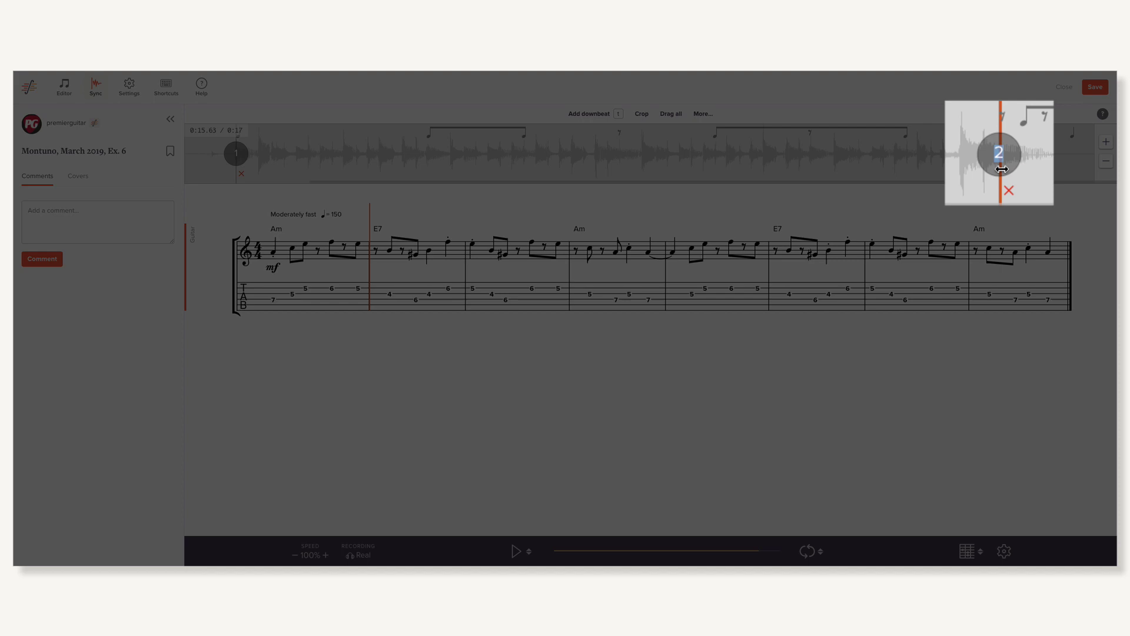
key("Return")
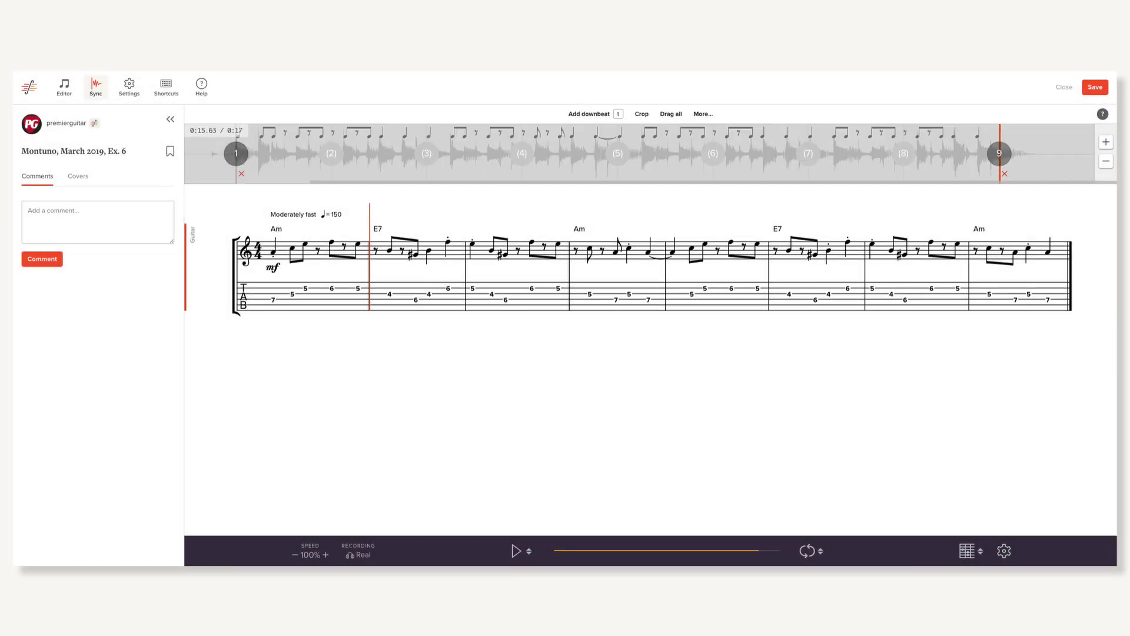
left_click(237, 172)
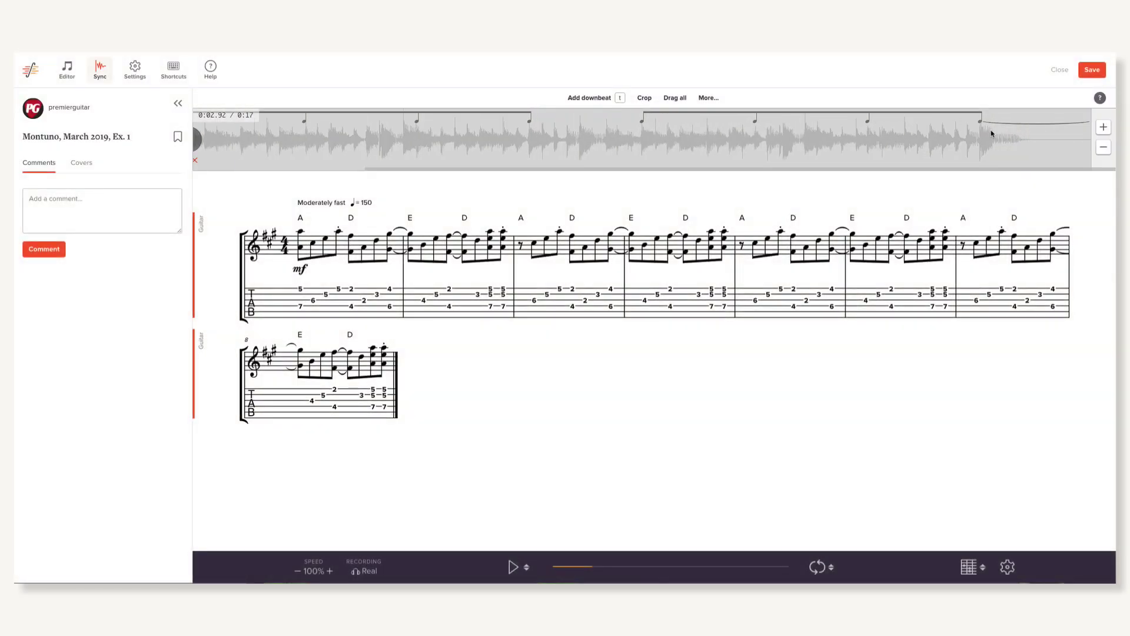
Step: Add a downbeat at Montuno Ex. 1's final bar, number it 9, and play it back
left_click(992, 133)
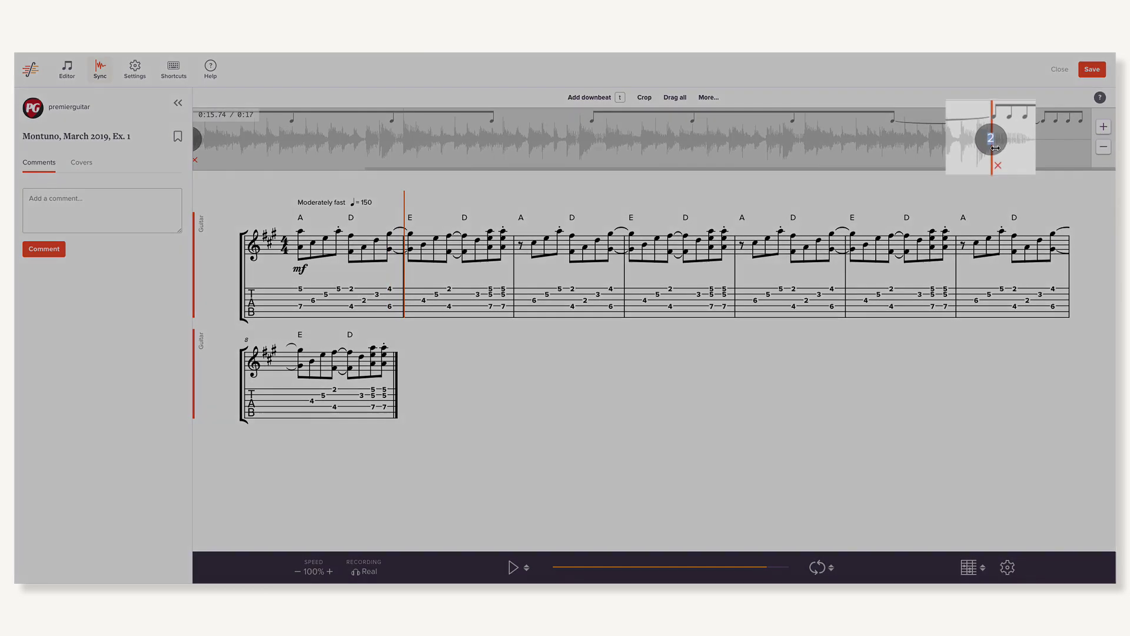
type("9")
key("Return")
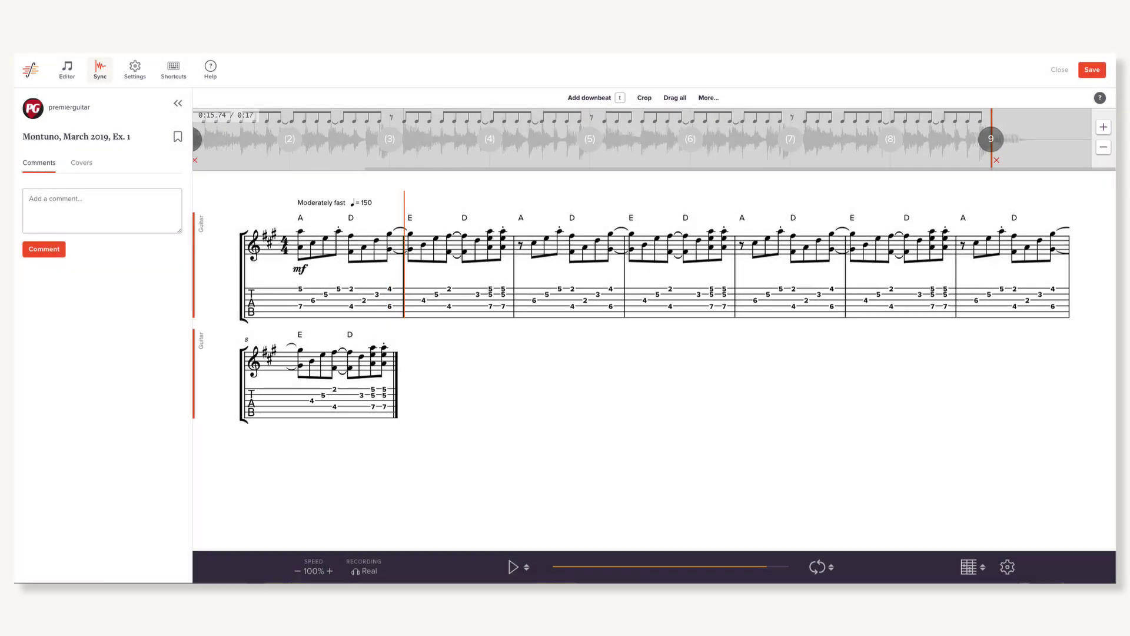
key("space")
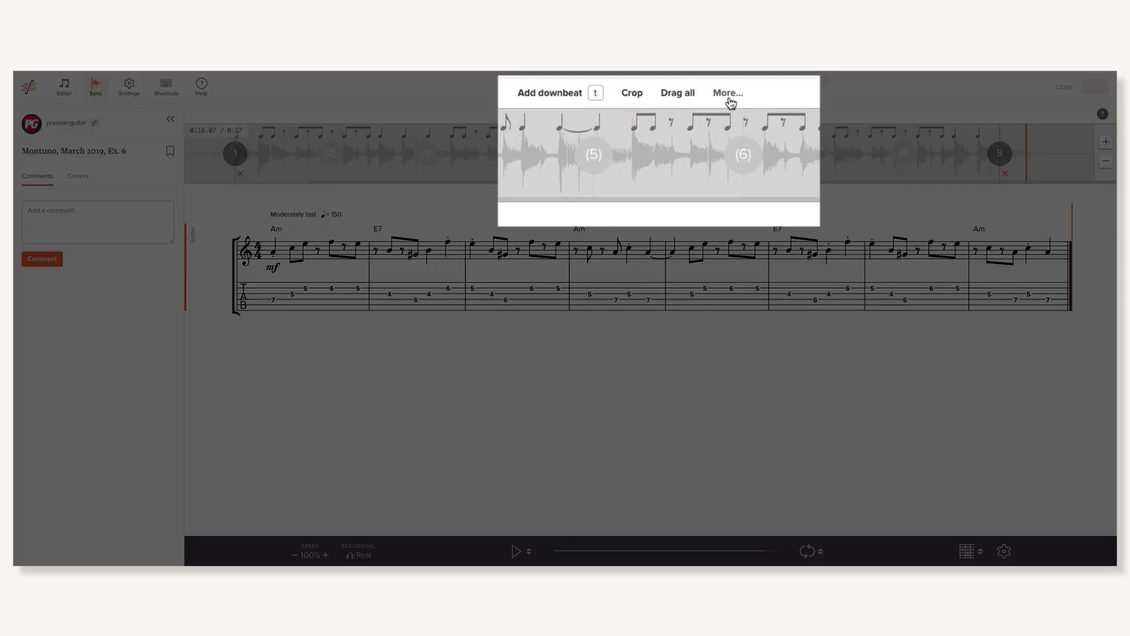
Step: Clear all syncpoints from the Montuno Ex. 6 recording and confirm
left_click(729, 94)
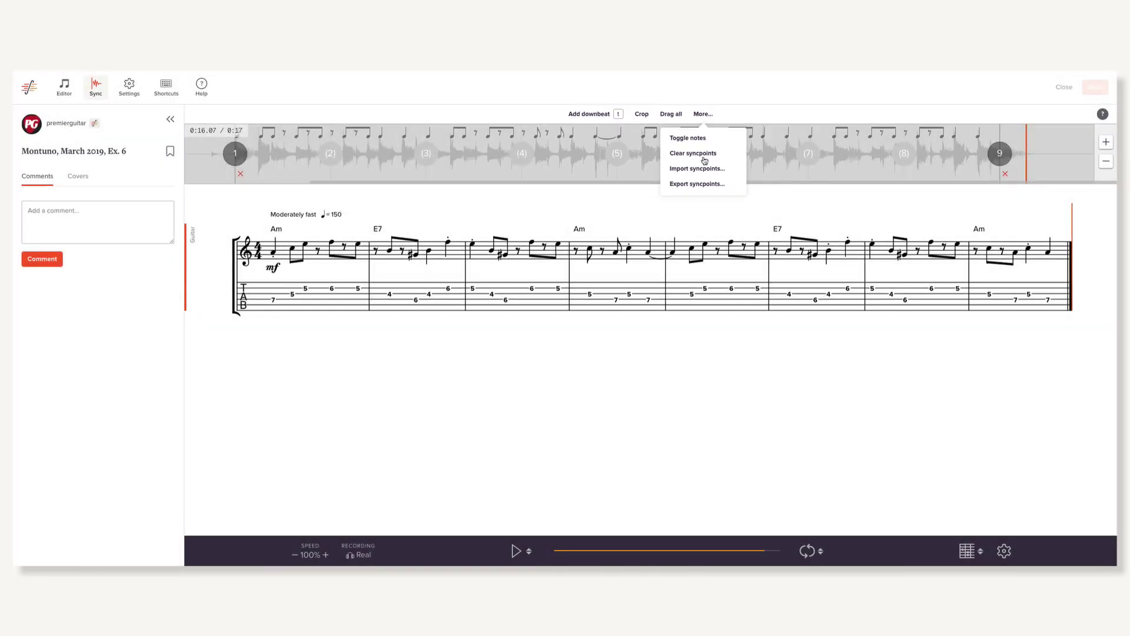
left_click(704, 157)
left_click(647, 115)
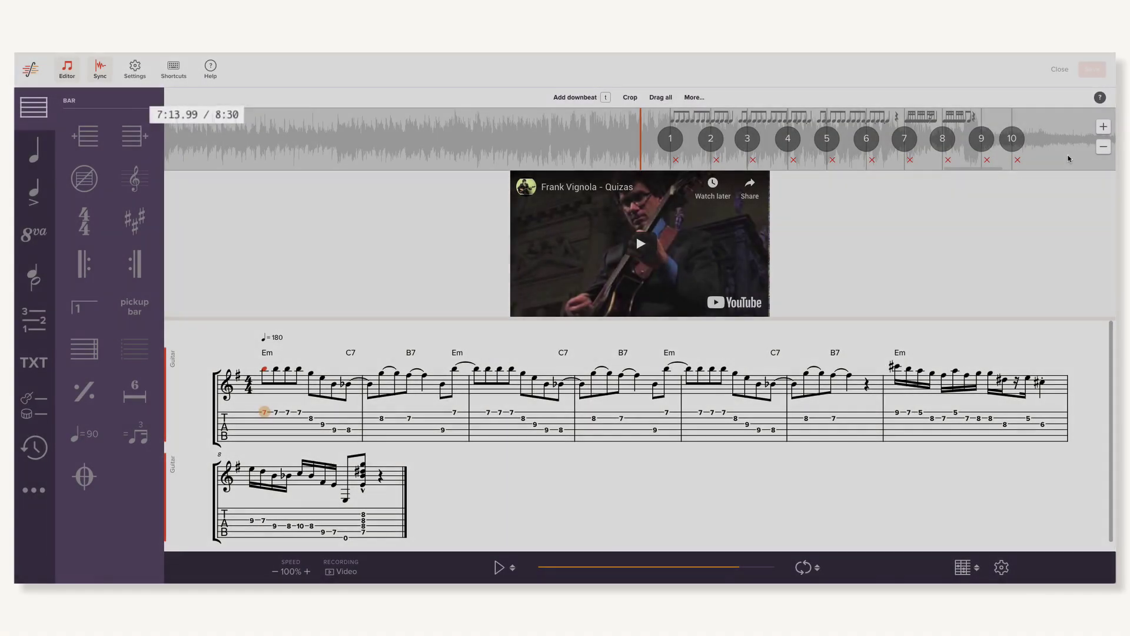
Step: Crop the Quizas video to just before the first and after the last syncpoint, then save
left_click(1103, 147)
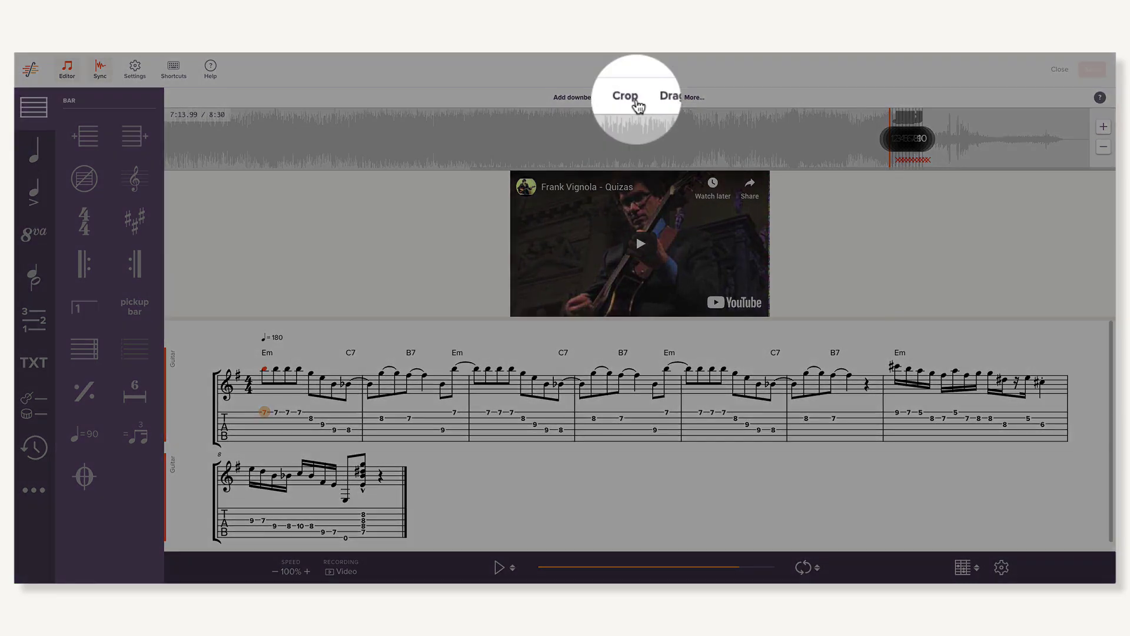
left_click(635, 103)
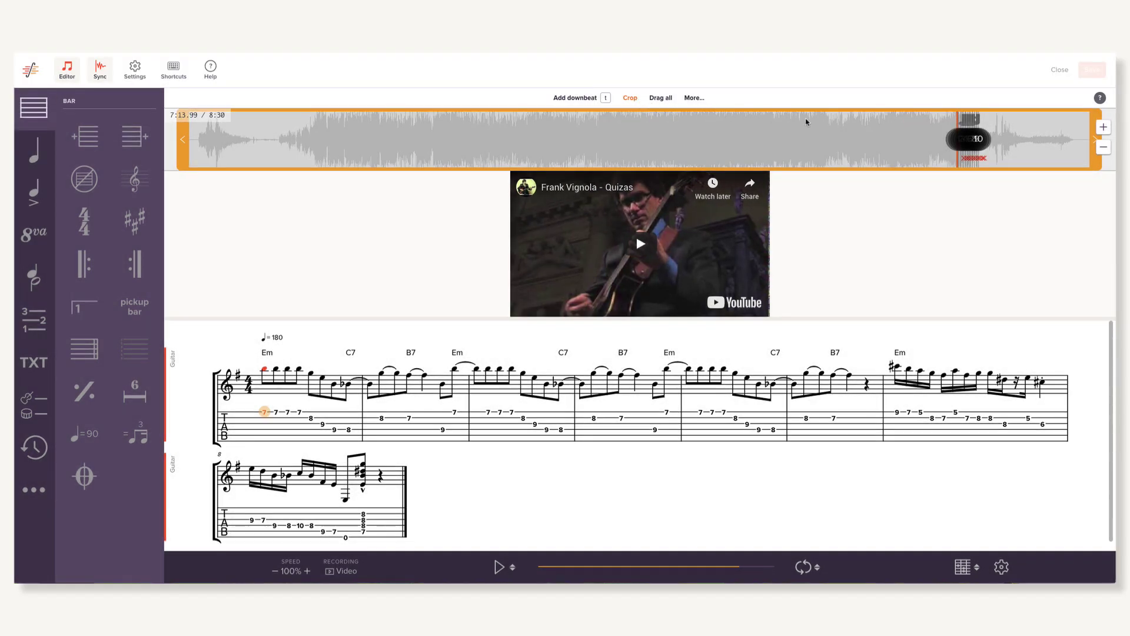
left_click_drag(1092, 139, 989, 139)
left_click_drag(196, 135, 1028, 139)
left_click(1090, 70)
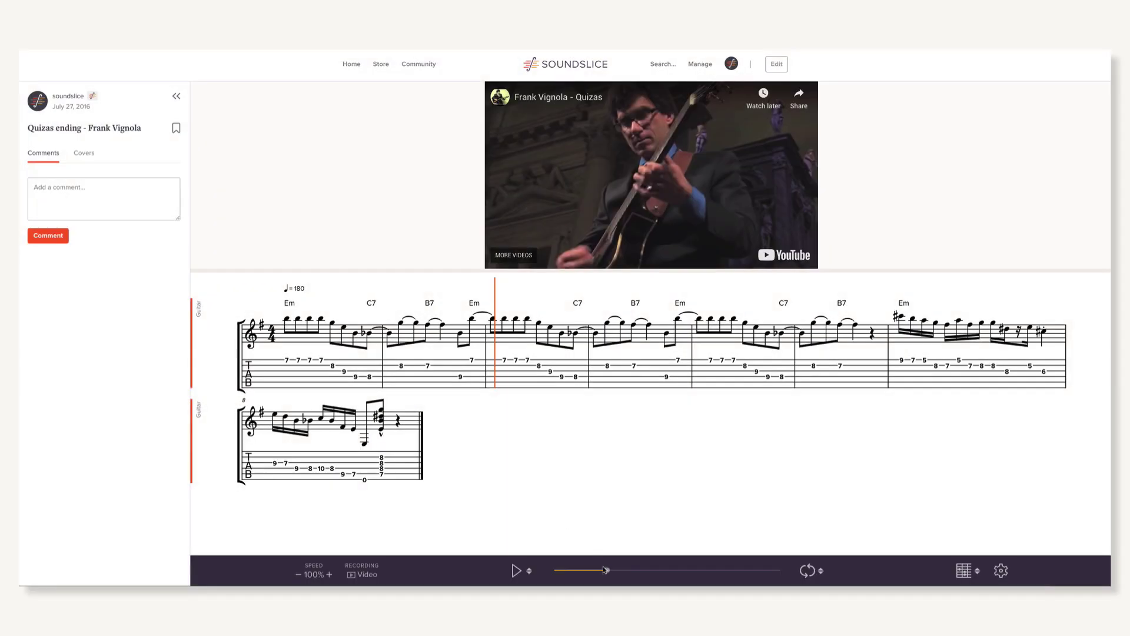
mouse_move(605, 569)
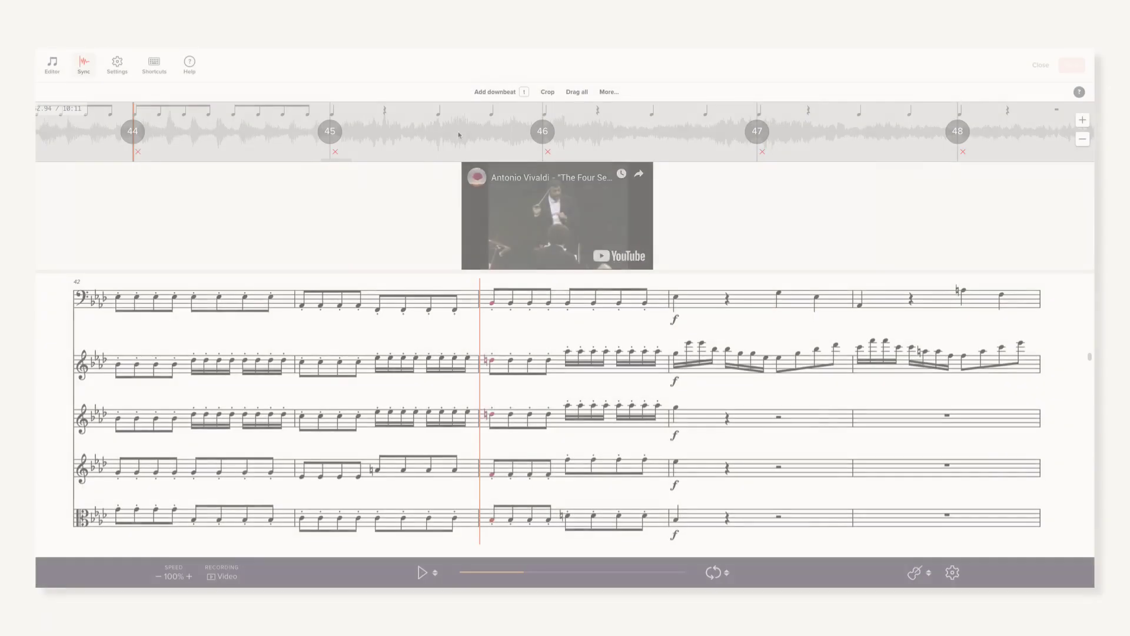
Step: During playback, add a top-staff-only syncpoint and one more syncpoint, then pause
key("space")
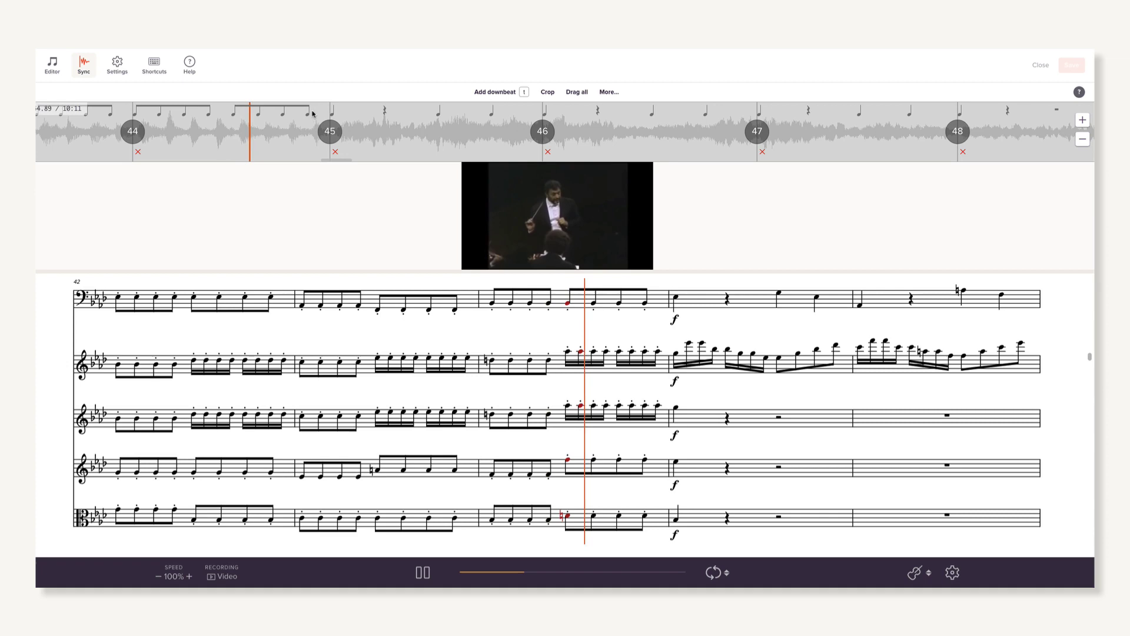
left_click_drag(350, 122, 320, 112)
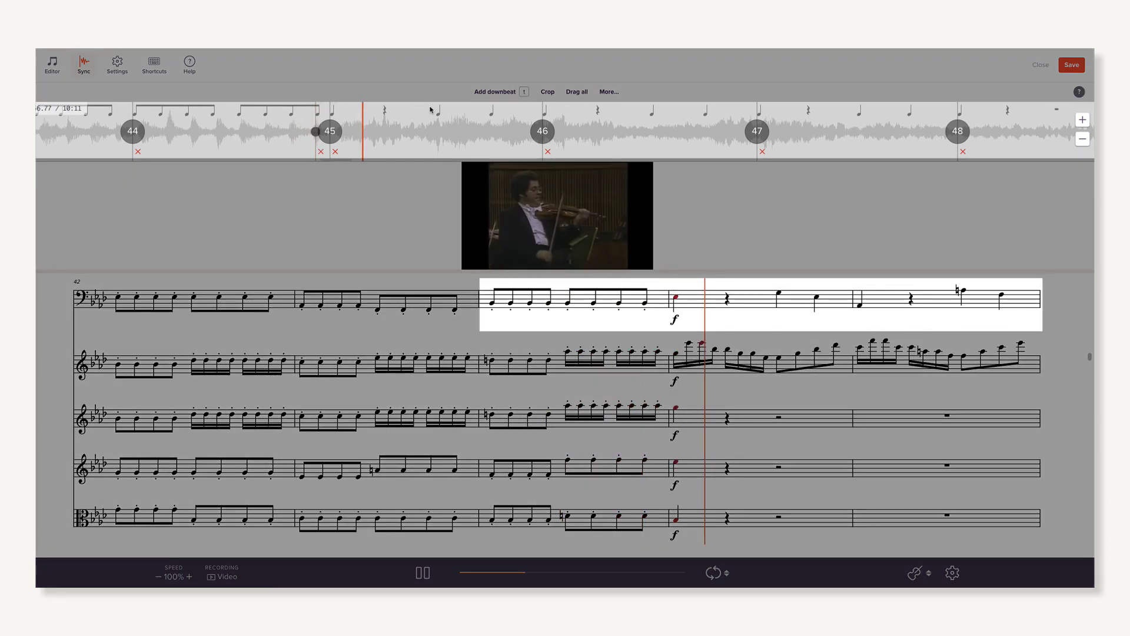
left_click(489, 112)
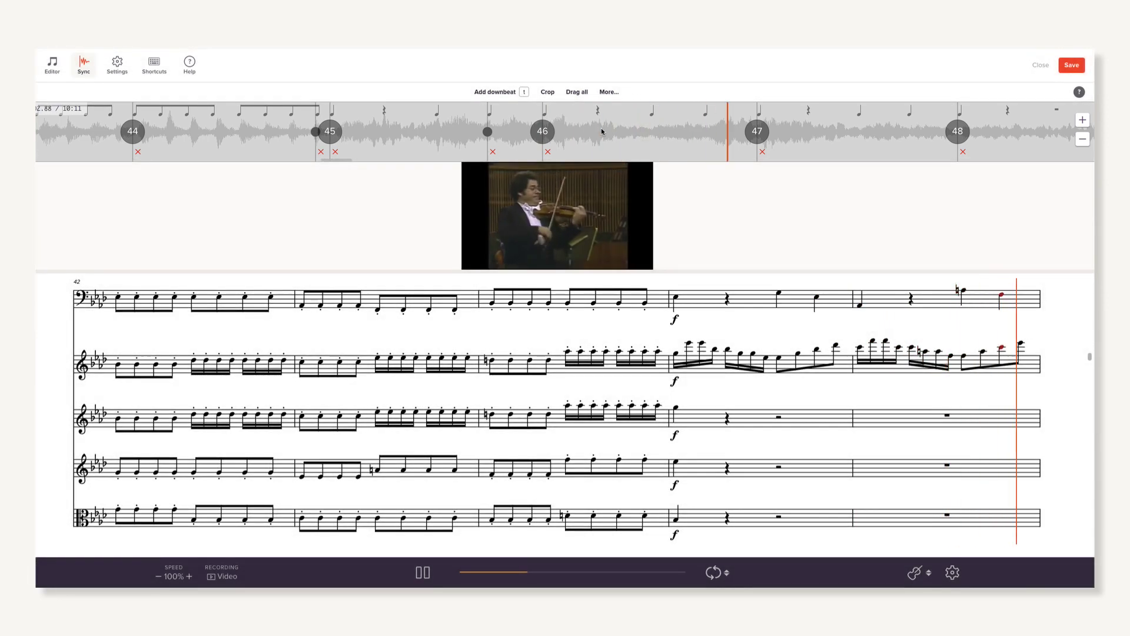
key("space")
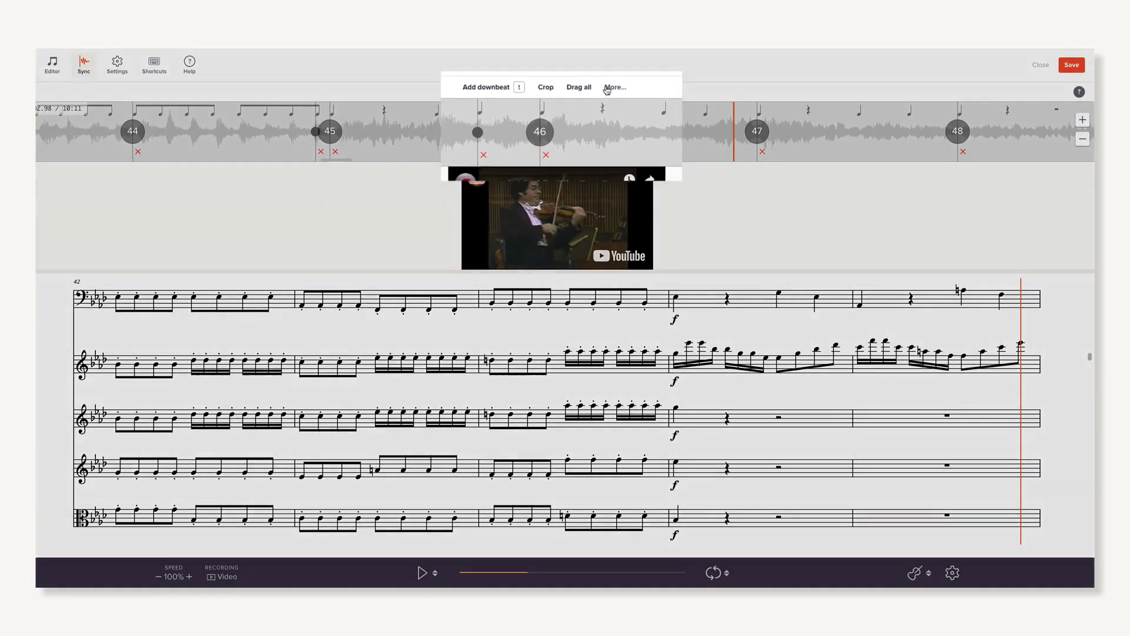
Step: Show the score's notes above the waveform via Toggle notes and resume playback
left_click(609, 92)
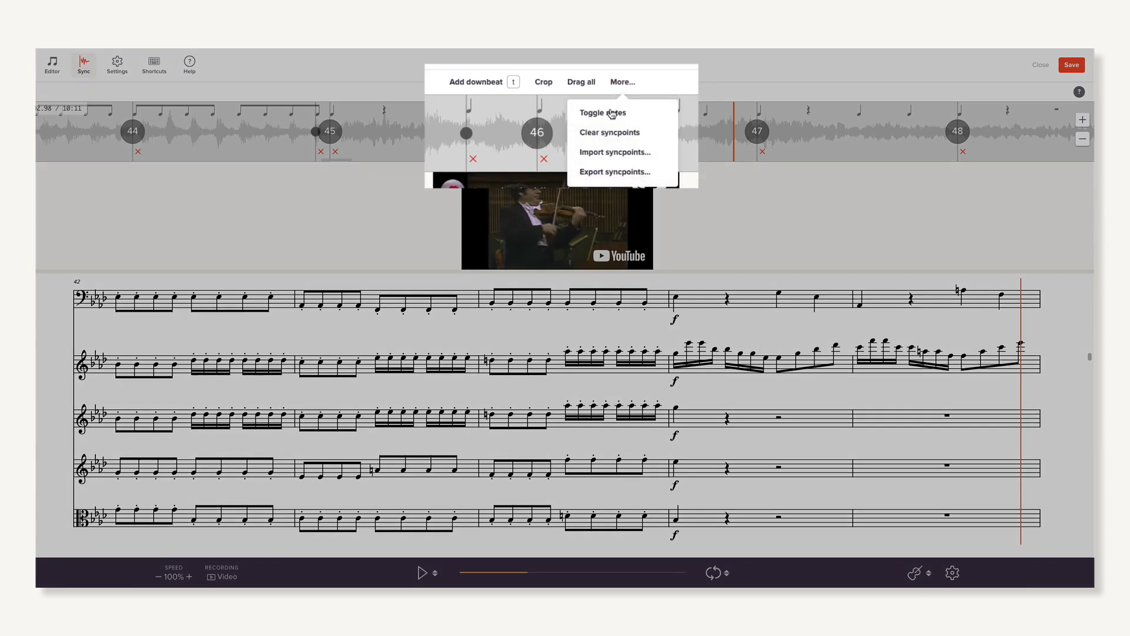
left_click(611, 117)
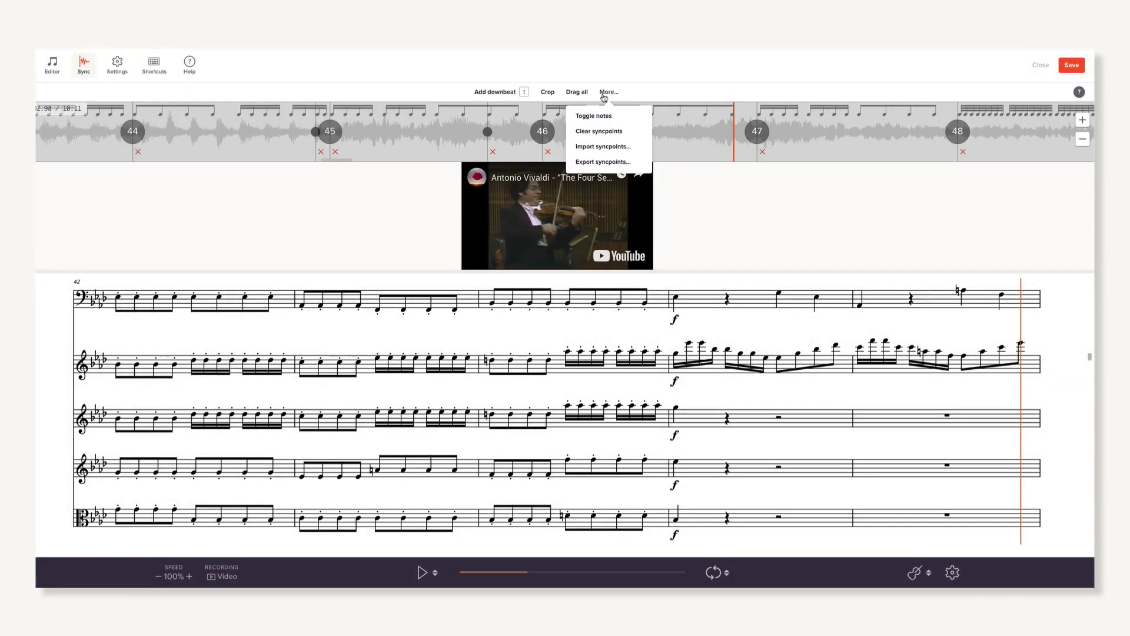
left_click(603, 99)
key("space")
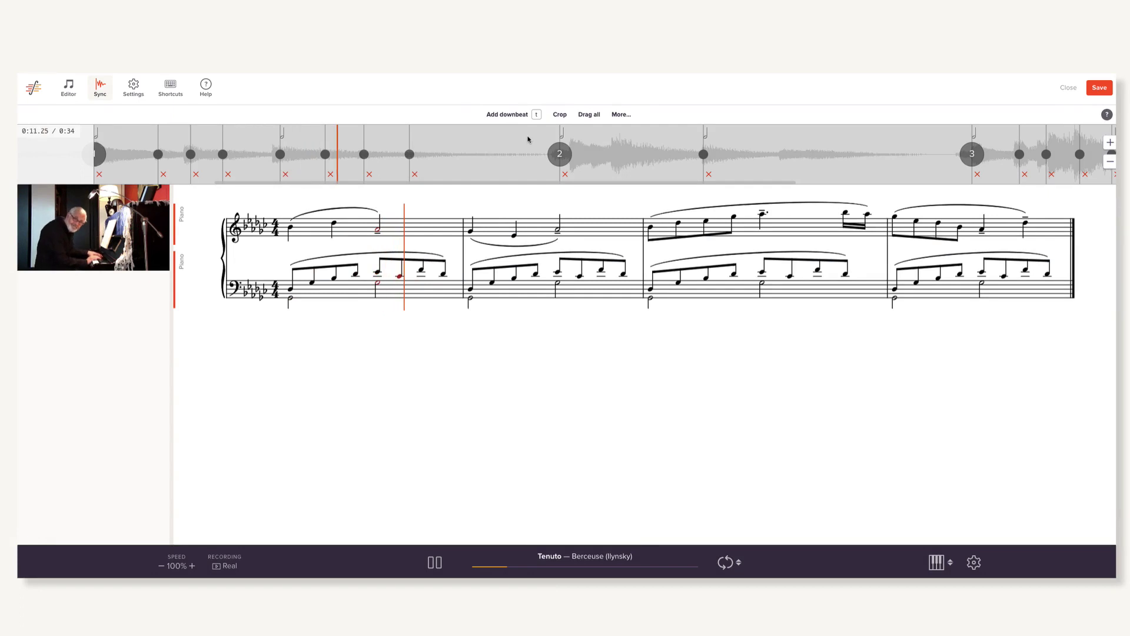
Step: Add a syncpoint on one Berceuse beat and drag another beat earlier onto its audio onset
left_click(619, 116)
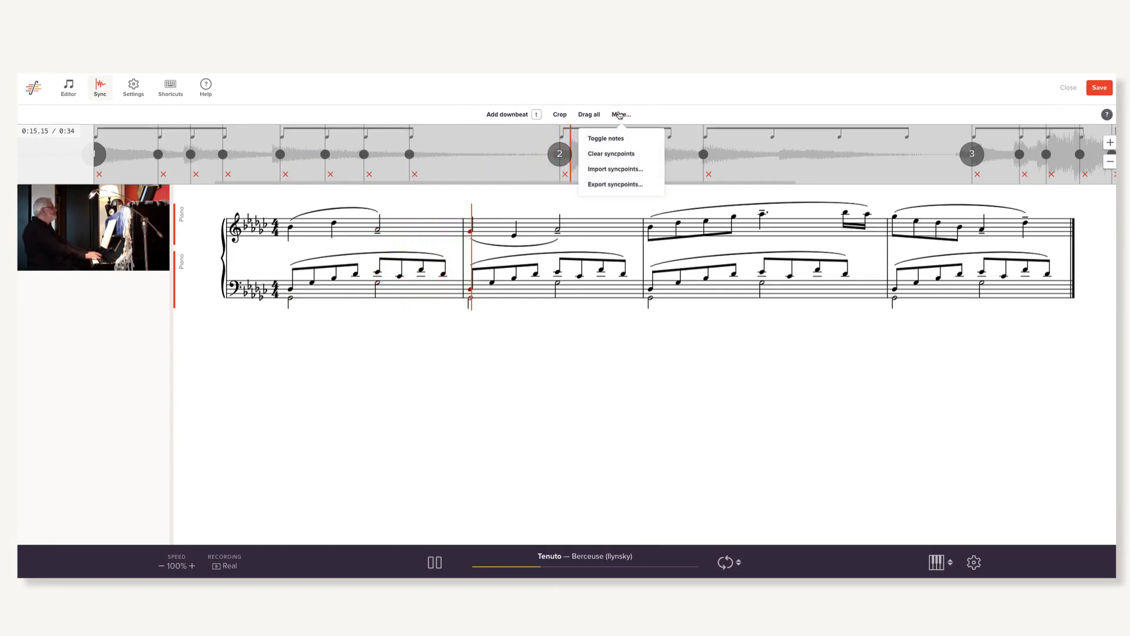
left_click(620, 115)
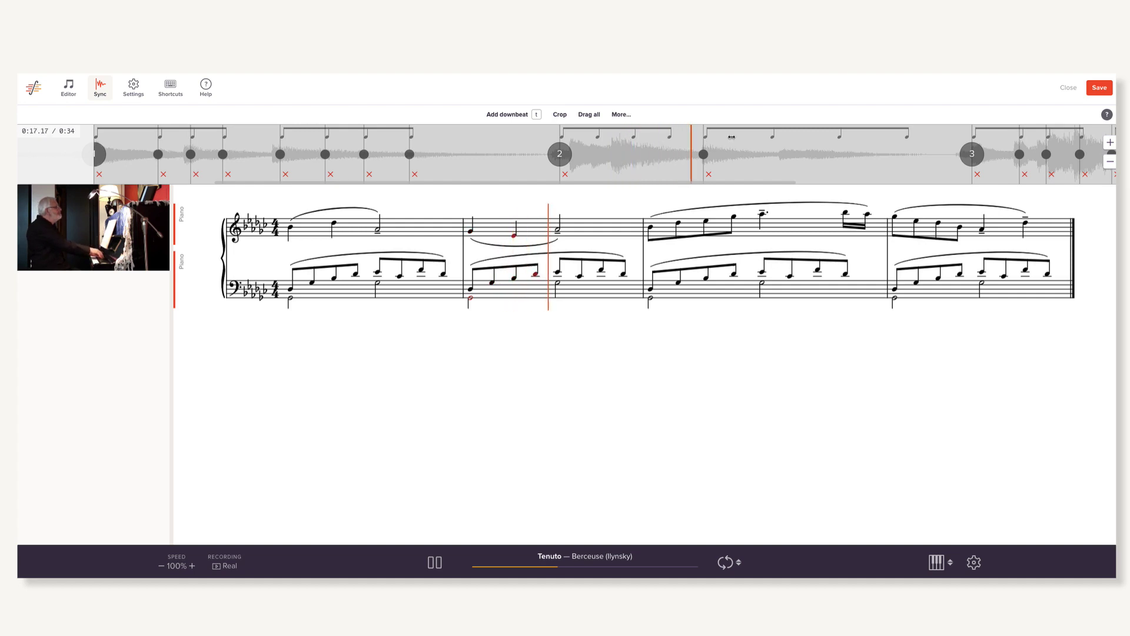
left_click(782, 139)
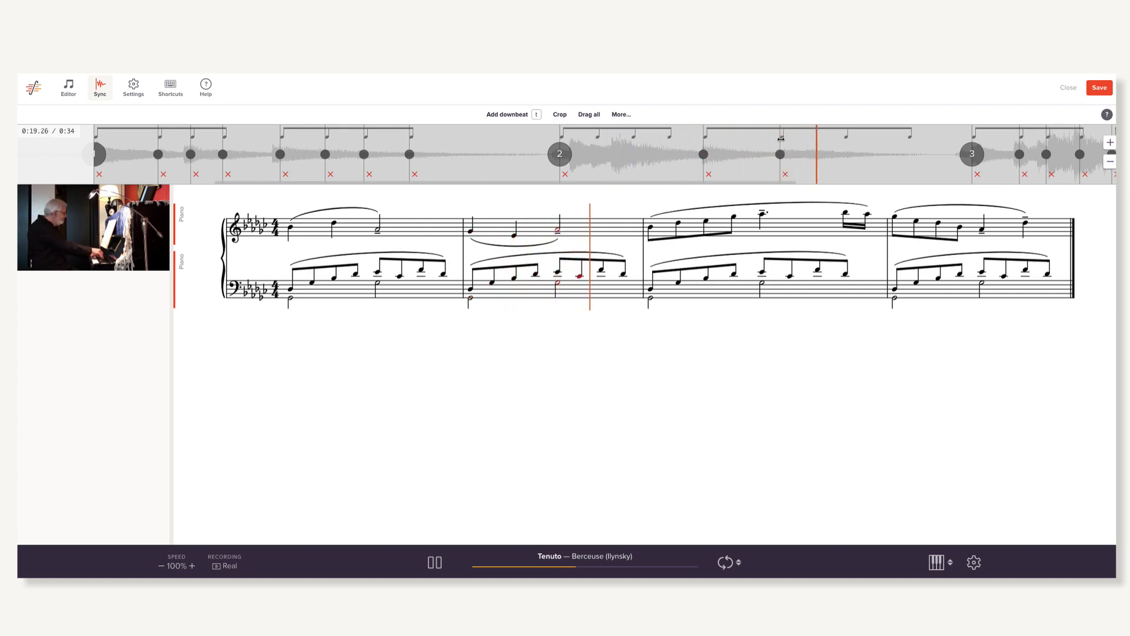
left_click_drag(909, 137, 883, 144)
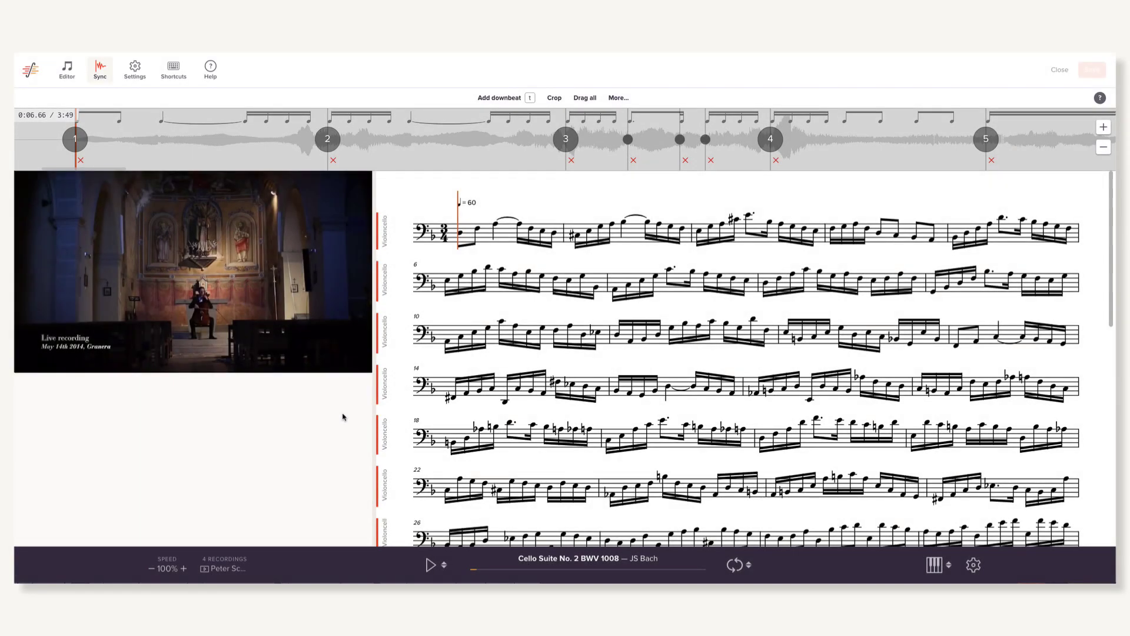
Step: Play the cello recording, then switch Cello Suite No. 2 to the guitarist's recording
key("space")
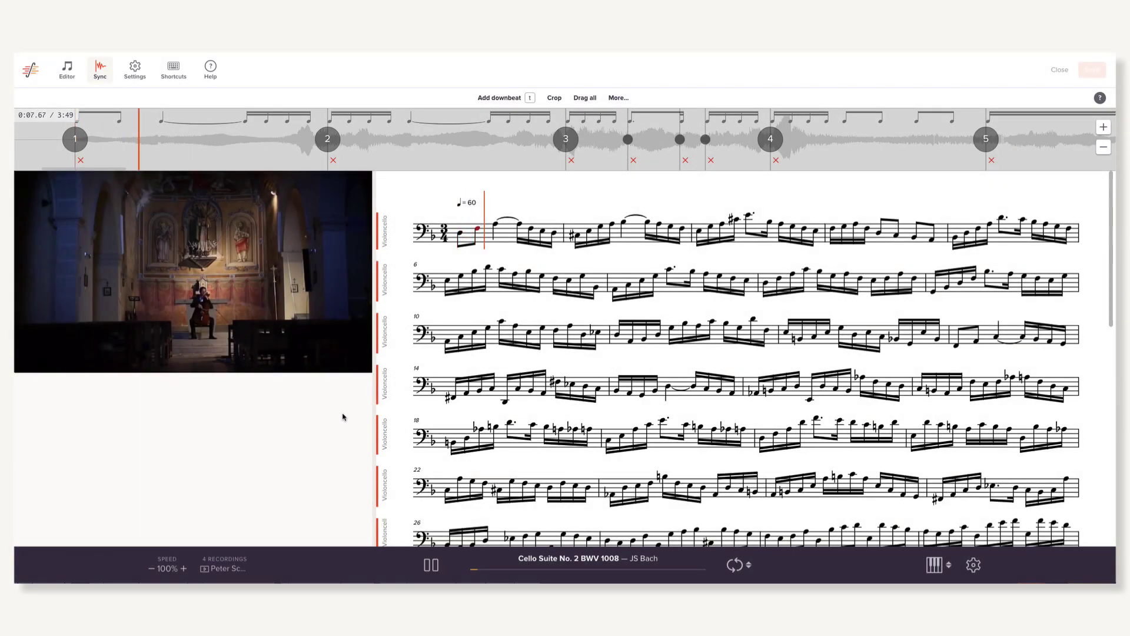
left_click(227, 568)
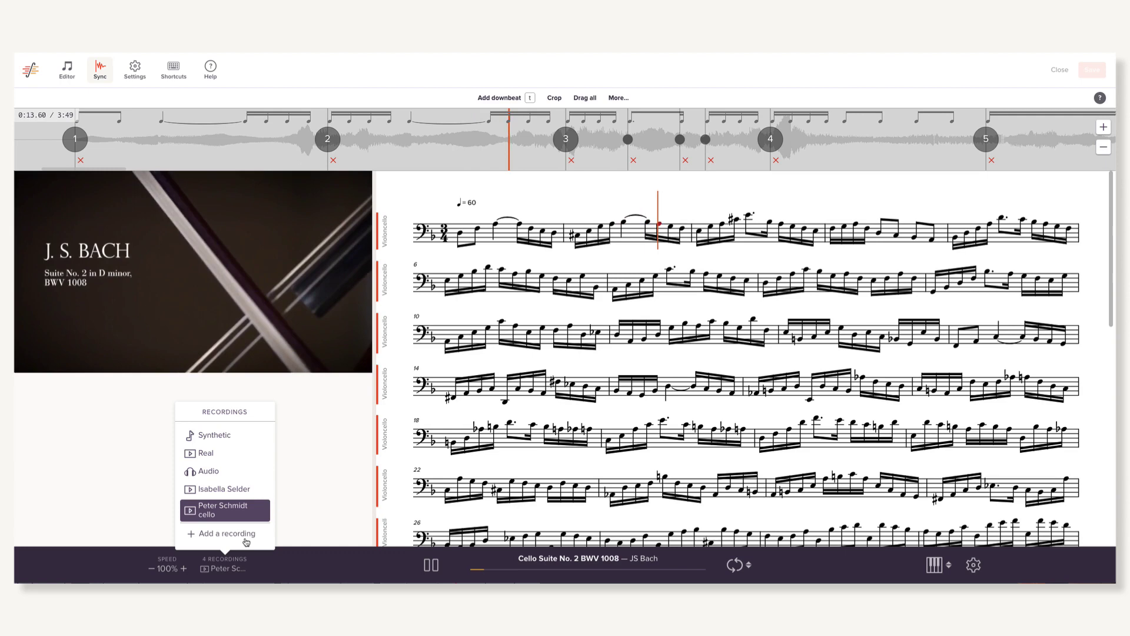
left_click(252, 491)
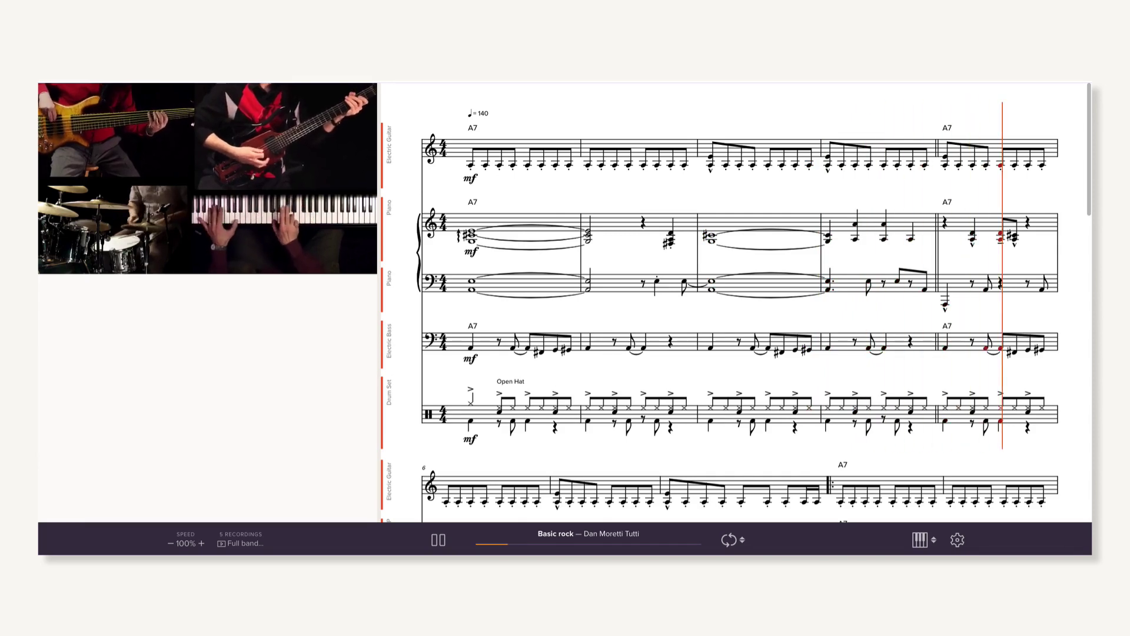
Step: Pick the Guitar recording in place of Full band for Basic rock
left_click(236, 545)
left_click(255, 482)
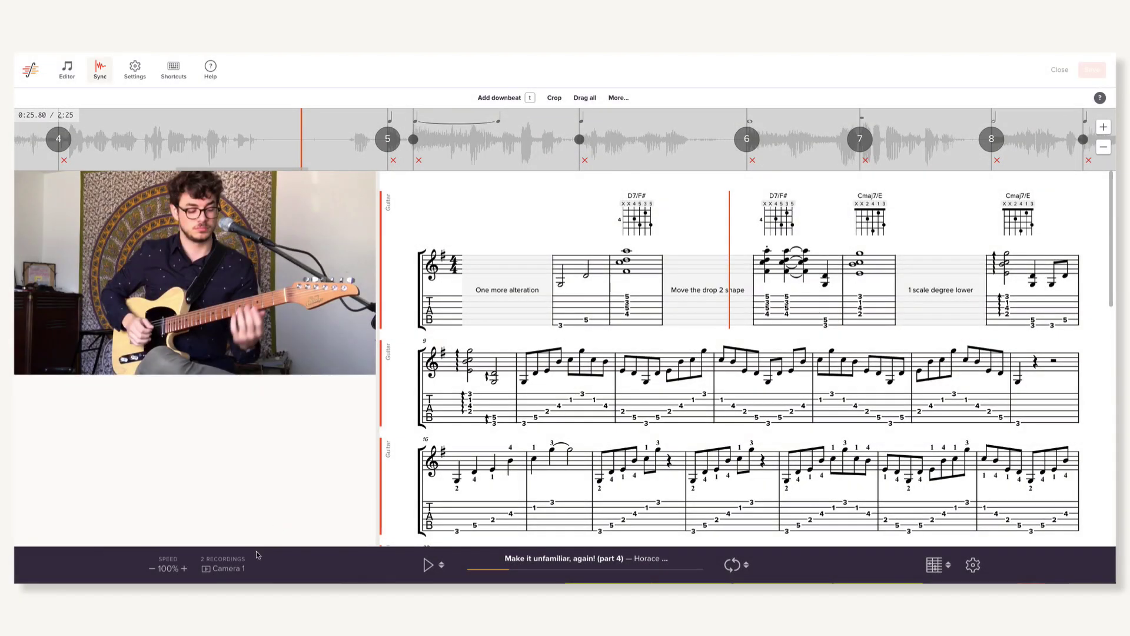
Step: Switch to Camera 2 (guitar) and import Camera 1's 67 syncpoints into it
left_click(246, 569)
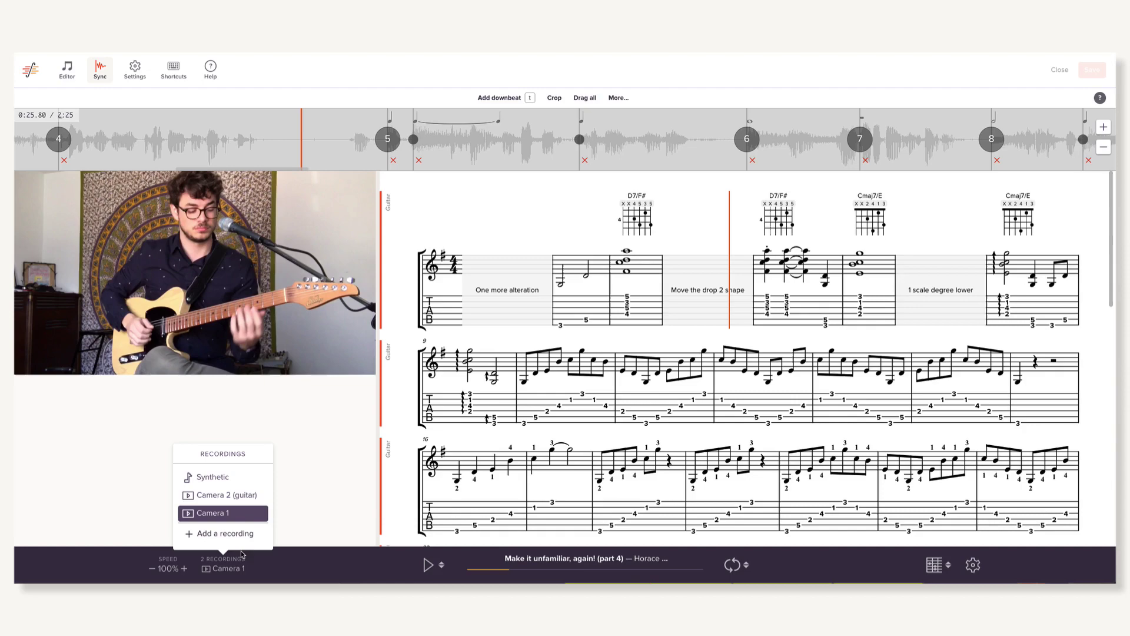
left_click(247, 496)
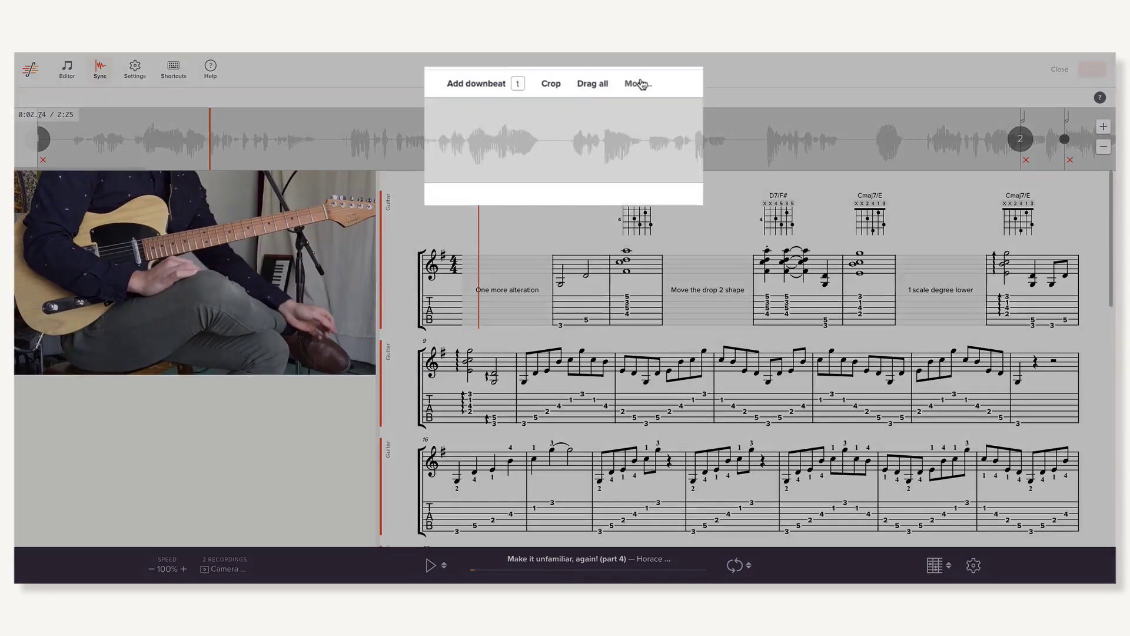
left_click(618, 98)
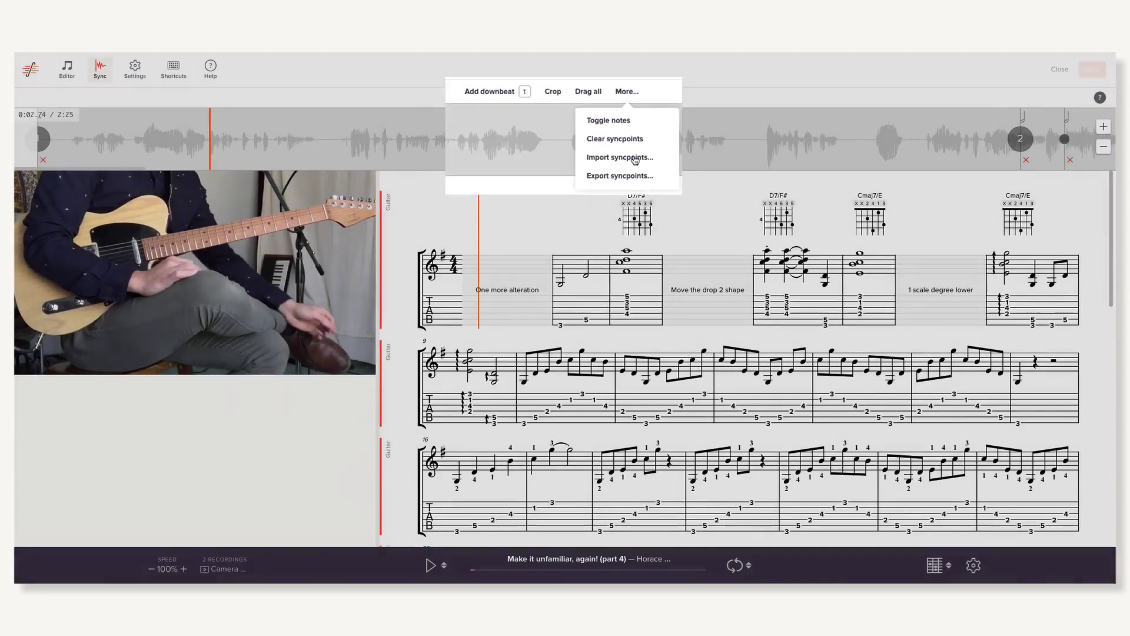
left_click(625, 155)
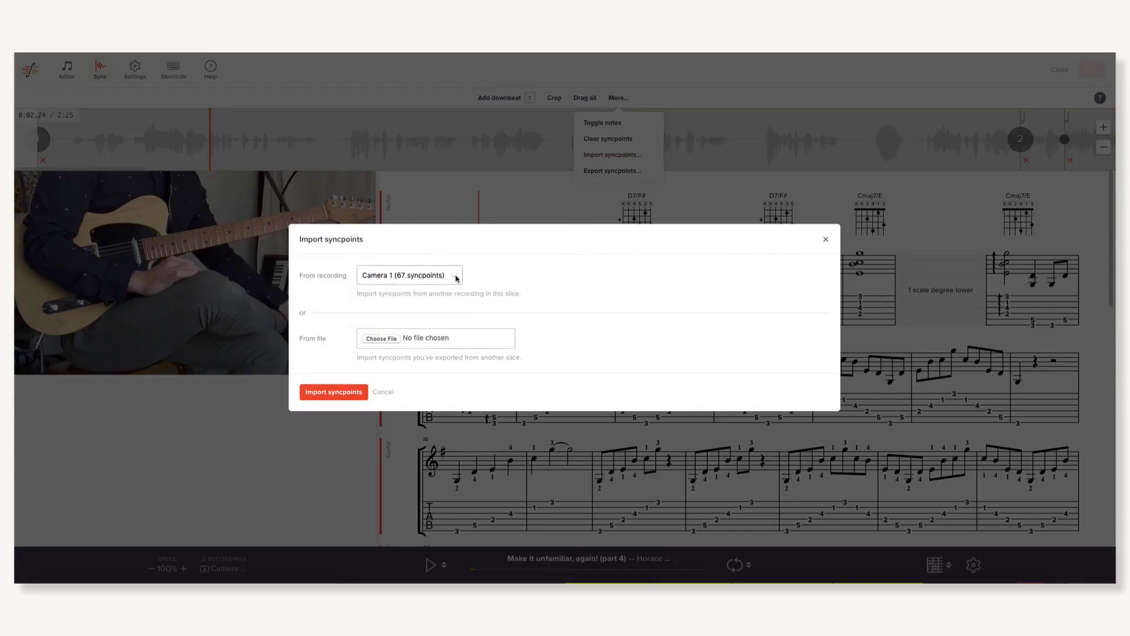
left_click(457, 279)
left_click(457, 279)
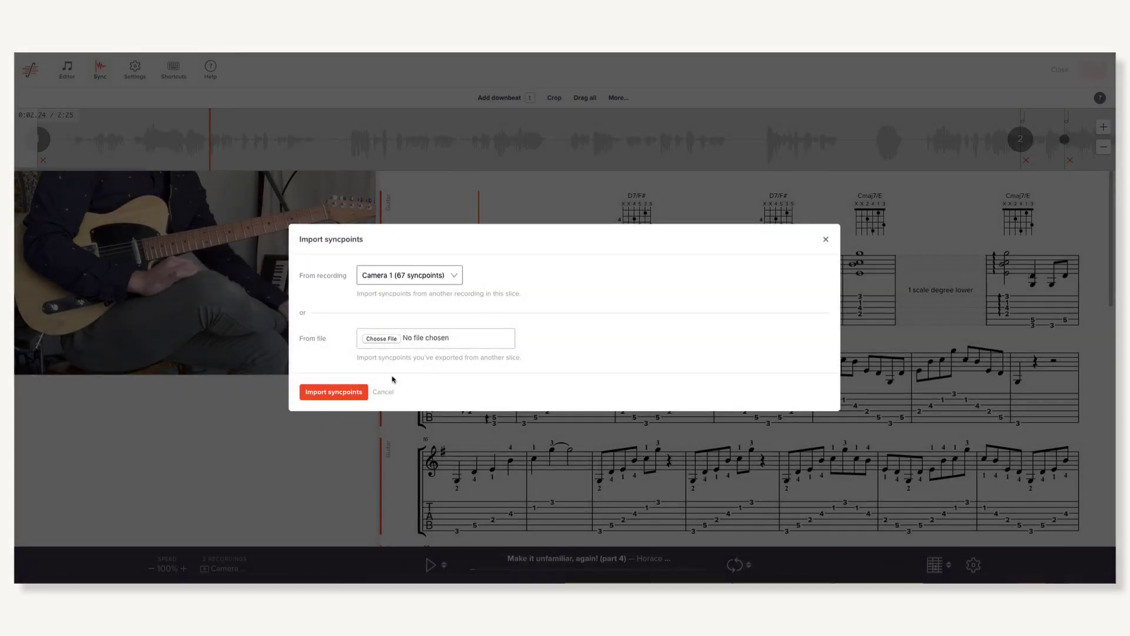
left_click(338, 391)
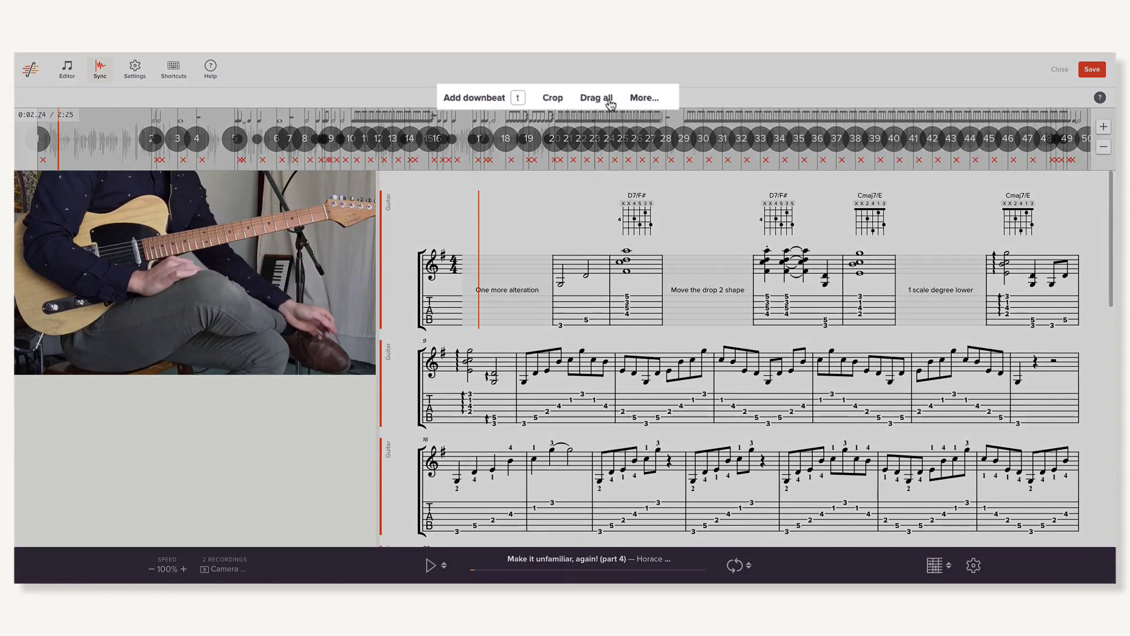
Step: Turn on Drag all and nudge every syncpoint slightly later together
left_click(589, 97)
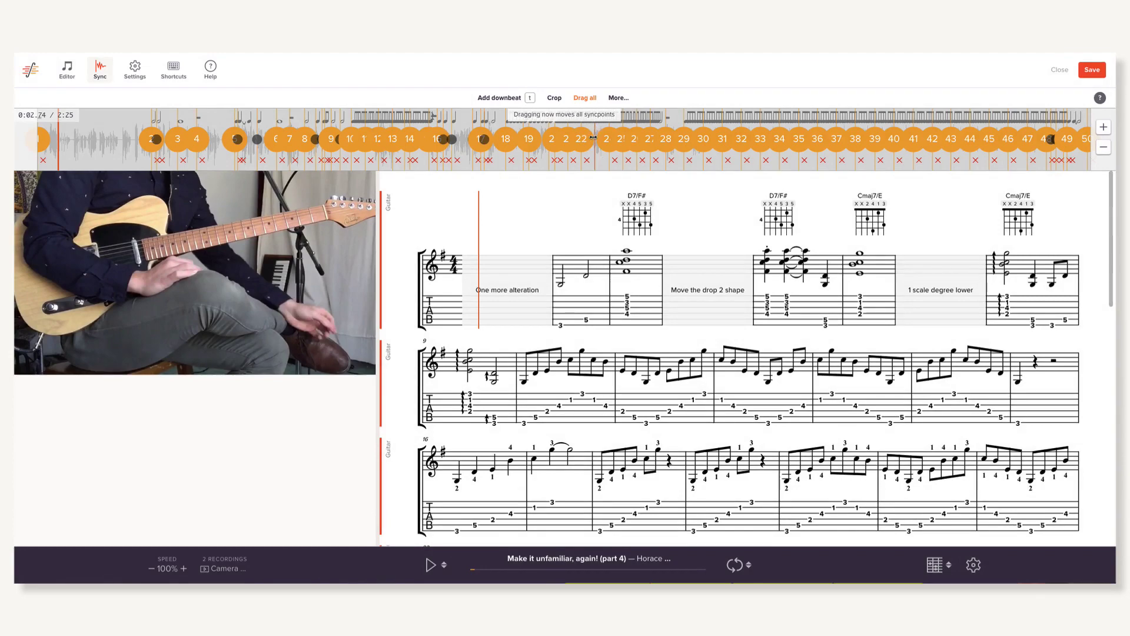
left_click_drag(593, 137, 596, 137)
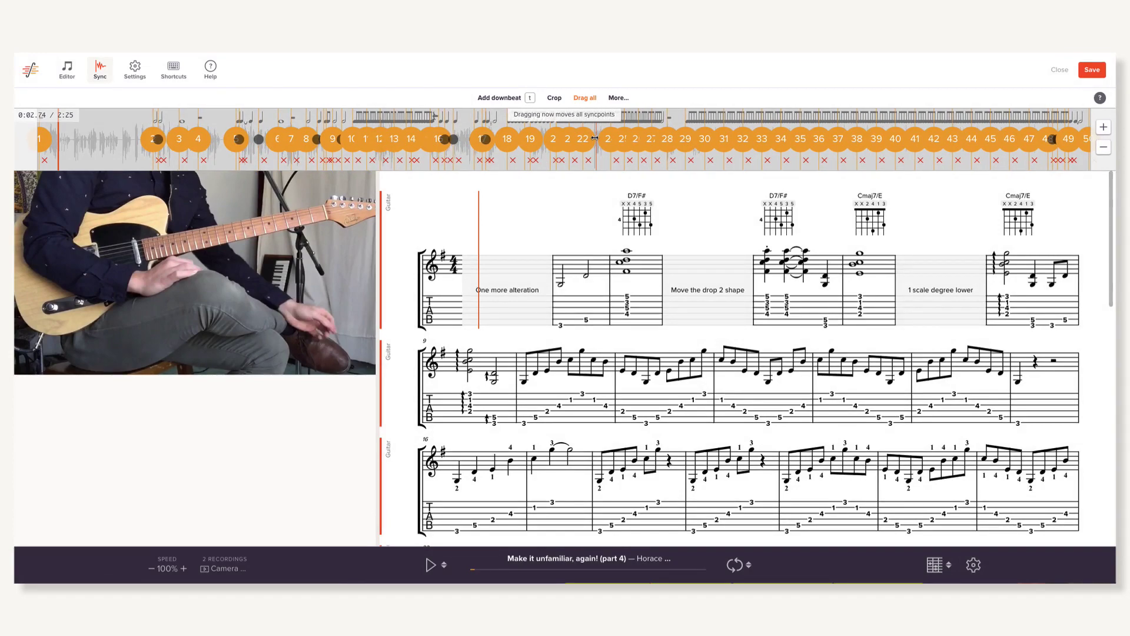